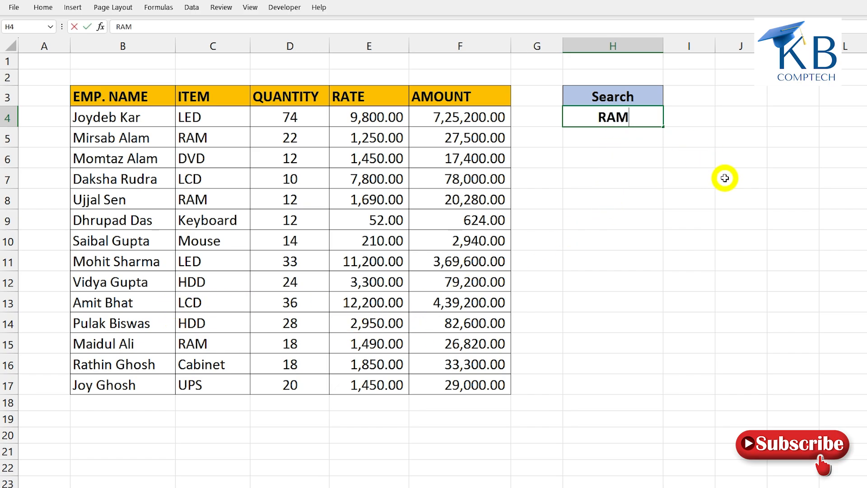
# Enter RAM as the search term in H4 and start a formula-based conditional formatting rule for cells B4:F17
pyautogui.press('Return')
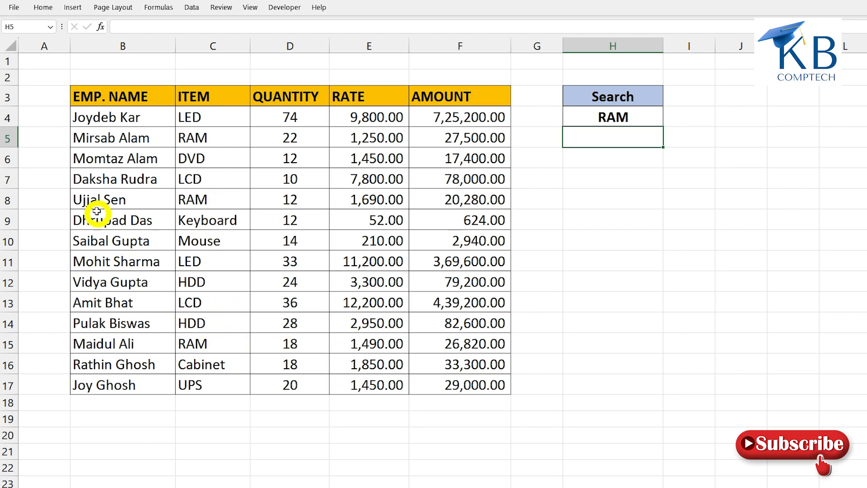
pyautogui.click(89, 119)
pyautogui.moveTo(89, 118); pyautogui.dragTo(450, 378)
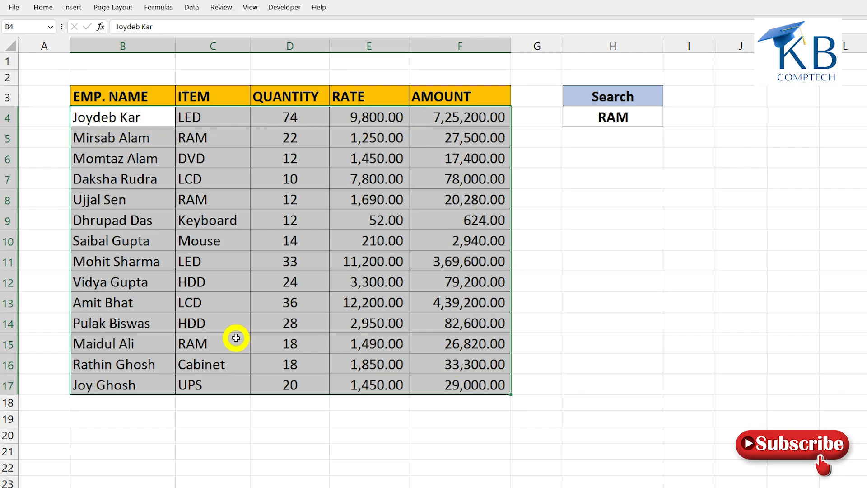
pyautogui.click(43, 8)
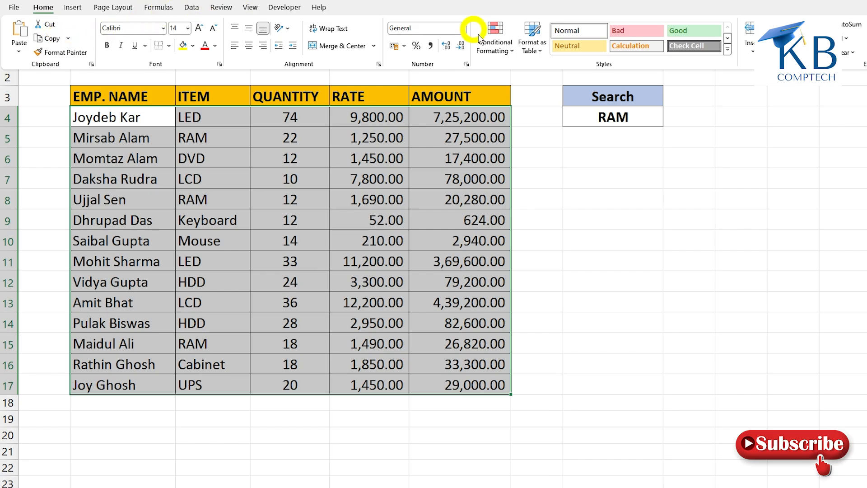
pyautogui.click(502, 48)
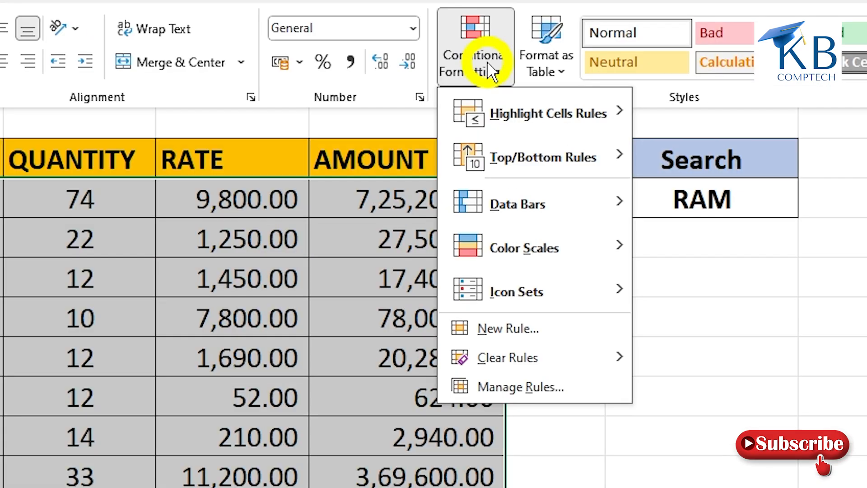
pyautogui.click(497, 331)
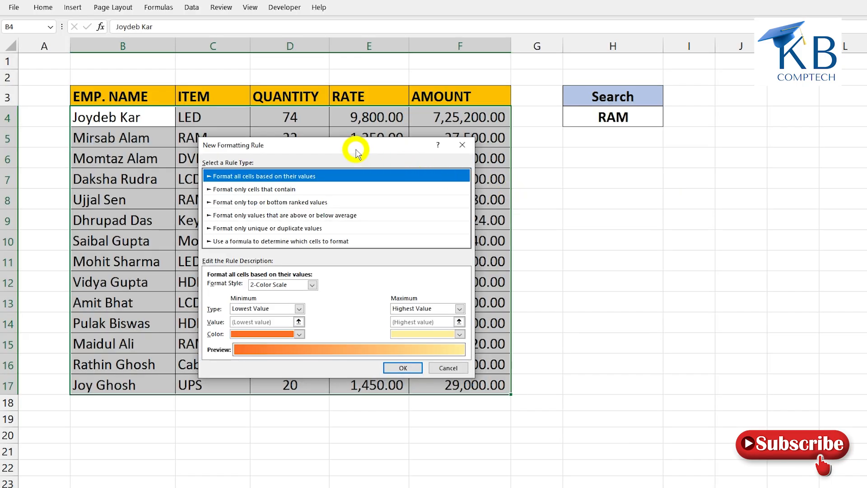
pyautogui.moveTo(357, 151); pyautogui.dragTo(633, 122)
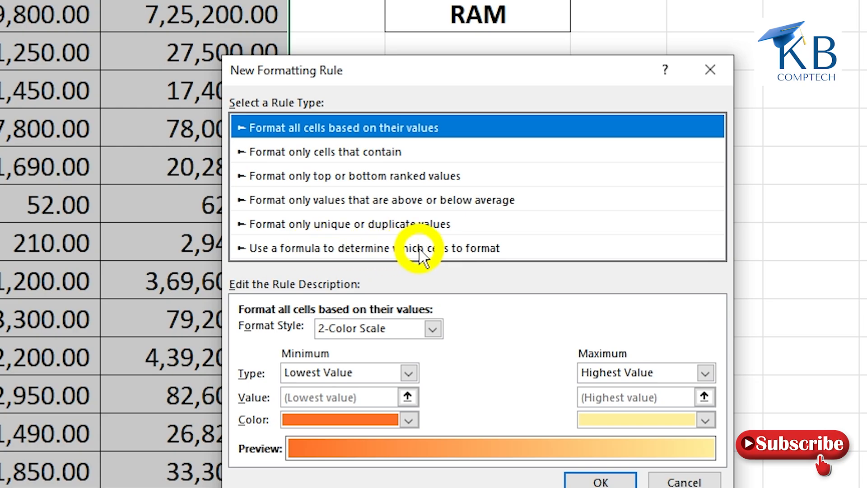
pyautogui.click(447, 254)
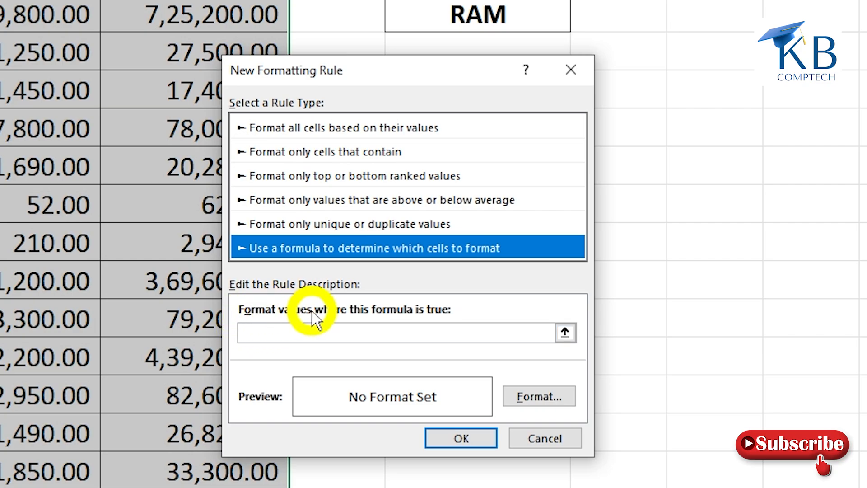
pyautogui.moveTo(334, 71); pyautogui.dragTo(445, 98)
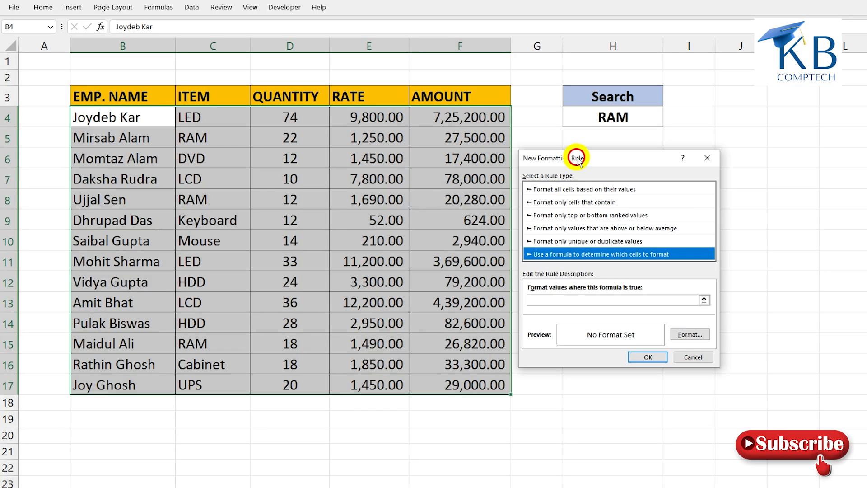
# Set the rule's formula to =SEARCH($H$4,$B4&$C4&$D4&$E4&$F4)
pyautogui.click(551, 305)
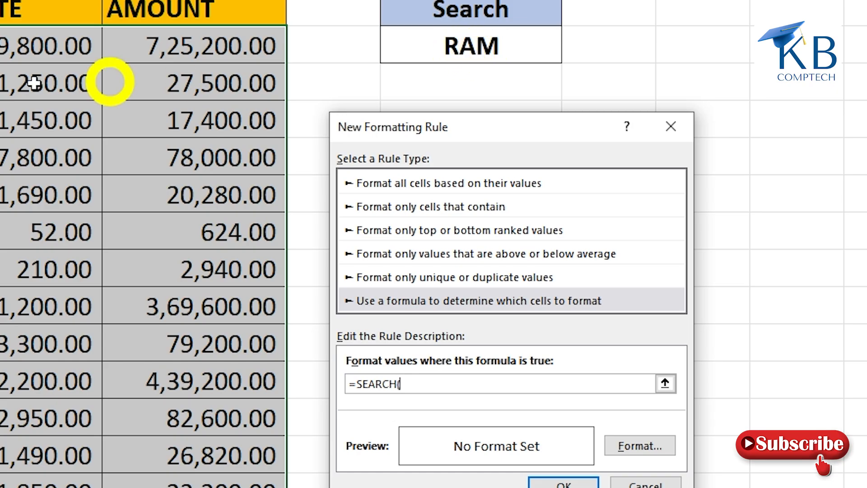
pyautogui.click(441, 49)
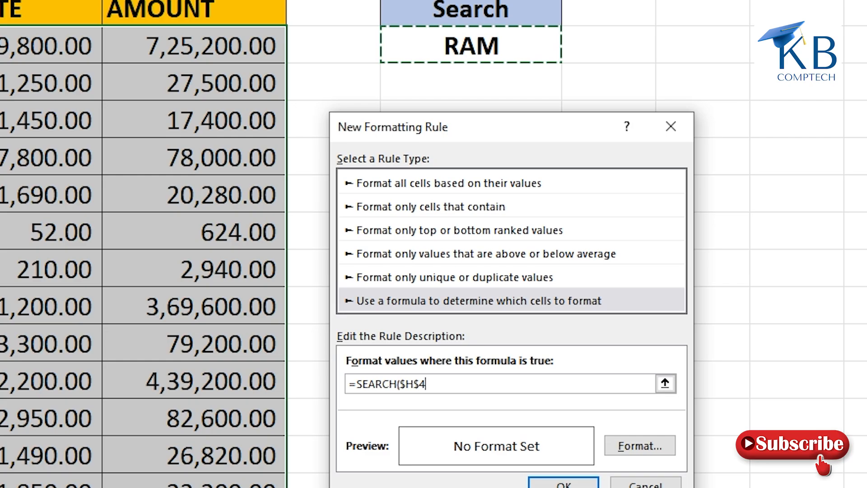
pyautogui.write(',')
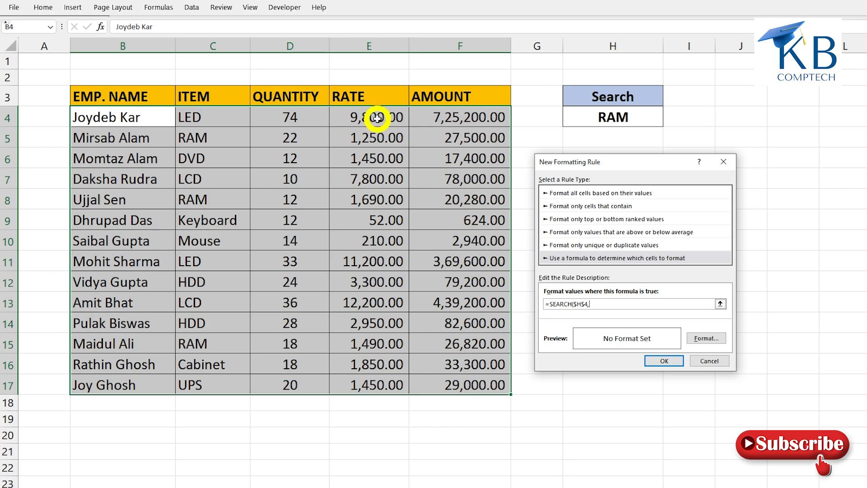
pyautogui.click(116, 118)
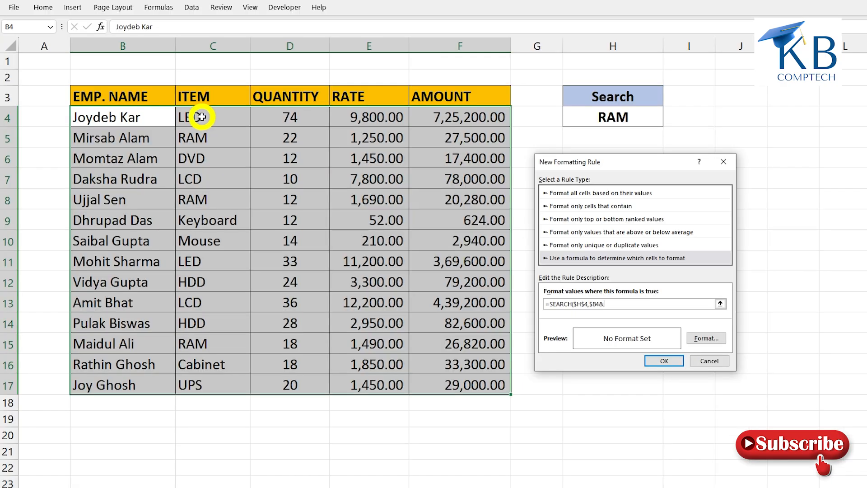
pyautogui.click(205, 119)
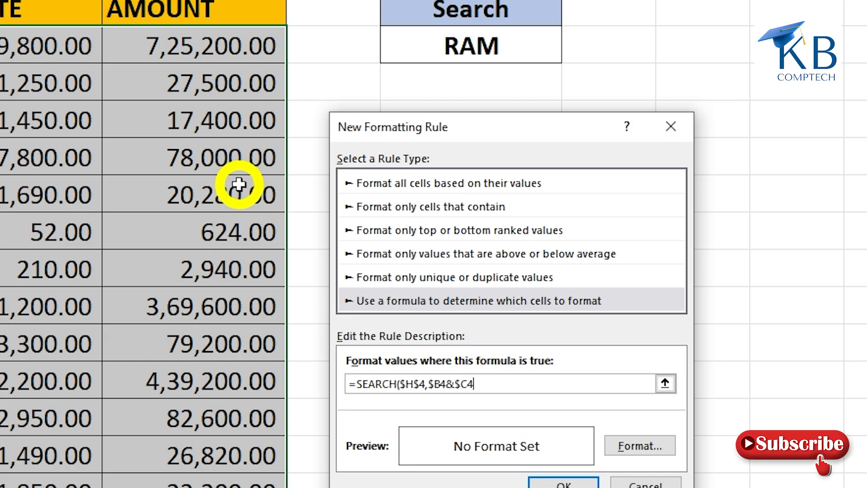
pyautogui.click(314, 122)
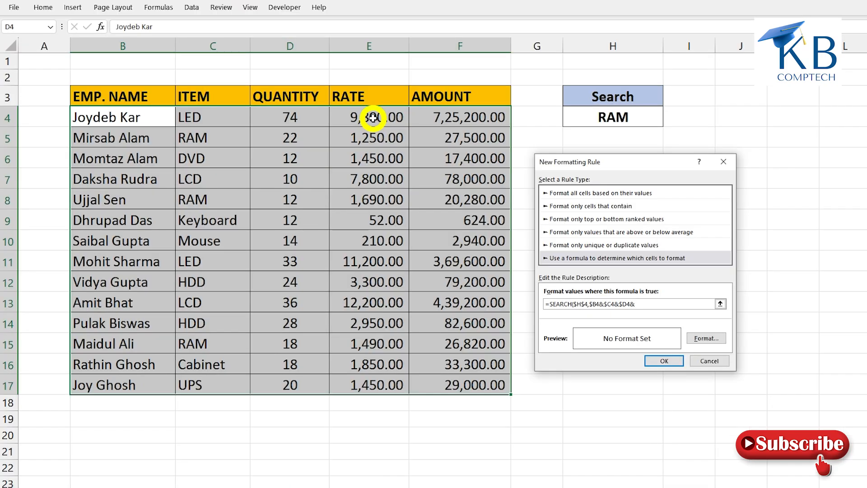
pyautogui.click(372, 118)
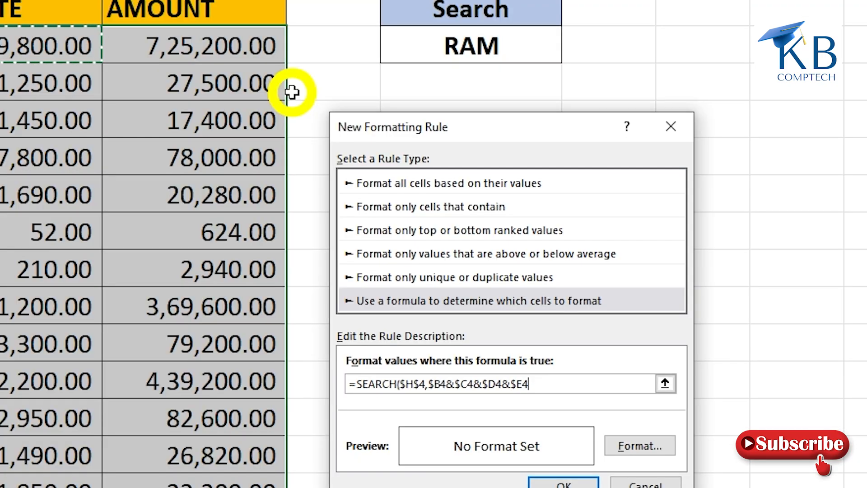
pyautogui.write('&')
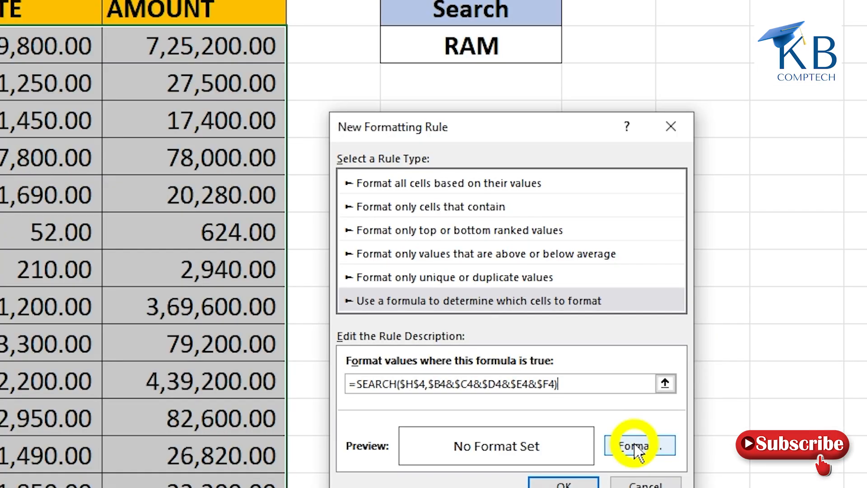
# Give the rule a light green fill and apply it to the selected table cells
pyautogui.click(706, 338)
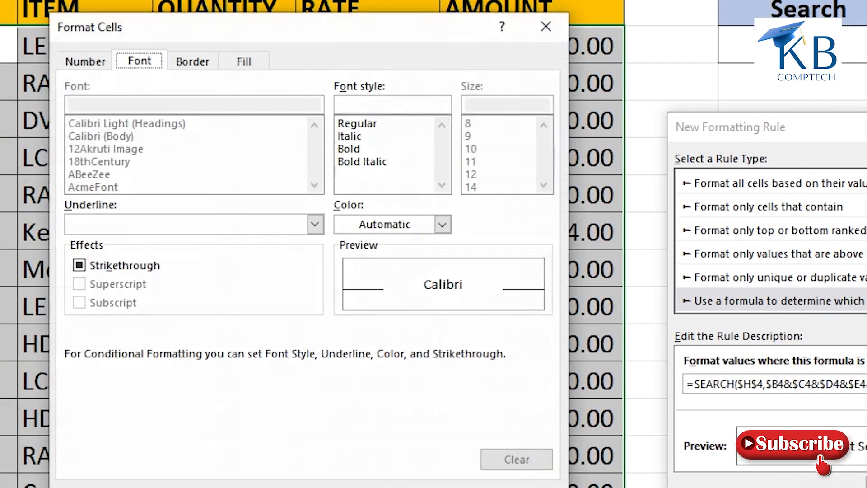
pyautogui.moveTo(344, 34); pyautogui.dragTo(514, 32)
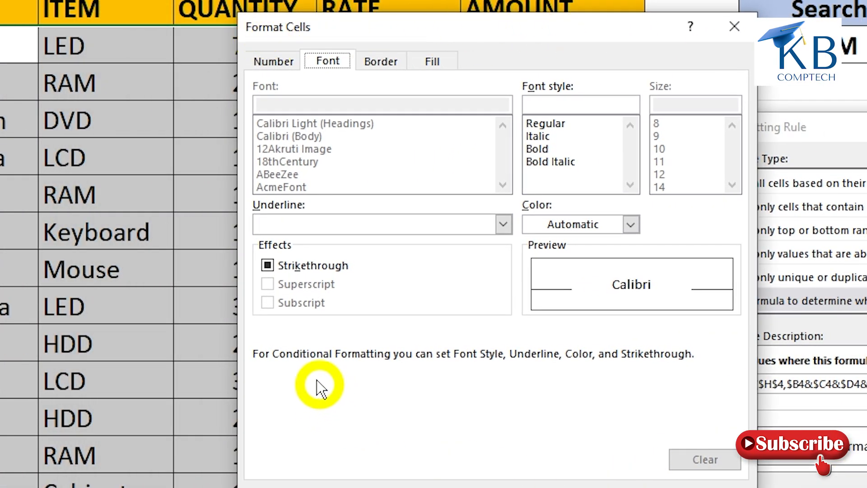
pyautogui.click(440, 64)
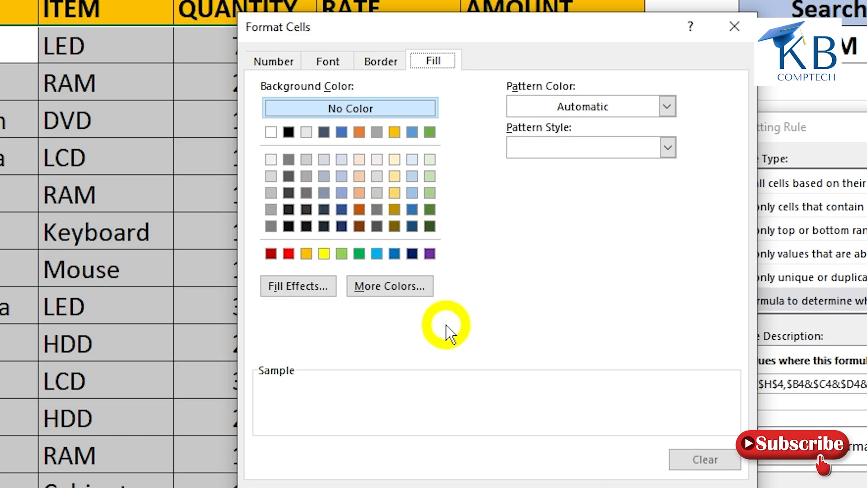
pyautogui.click(342, 254)
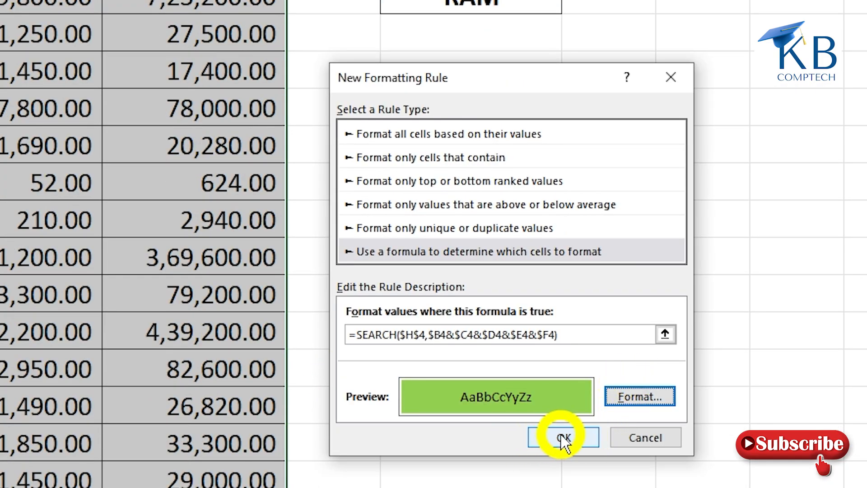
pyautogui.click(564, 439)
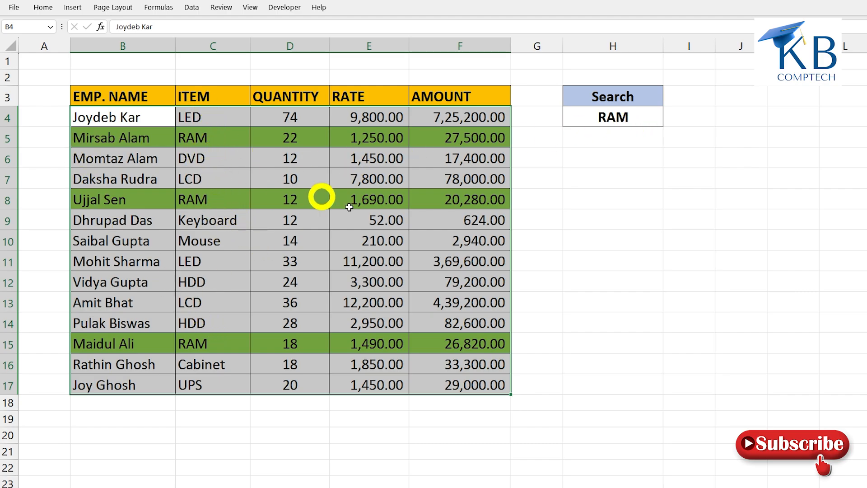
pyautogui.click(545, 193)
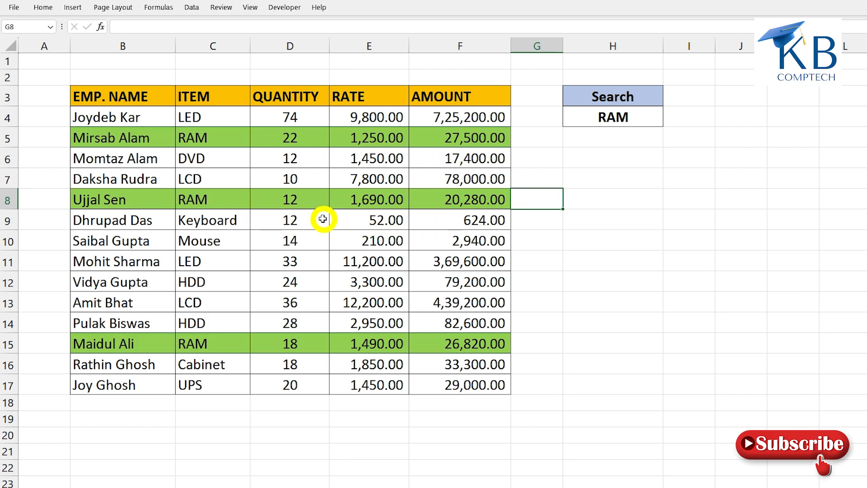
# Test the row highlighting by entering LED and then 18 as the search term in H4
pyautogui.click(605, 131)
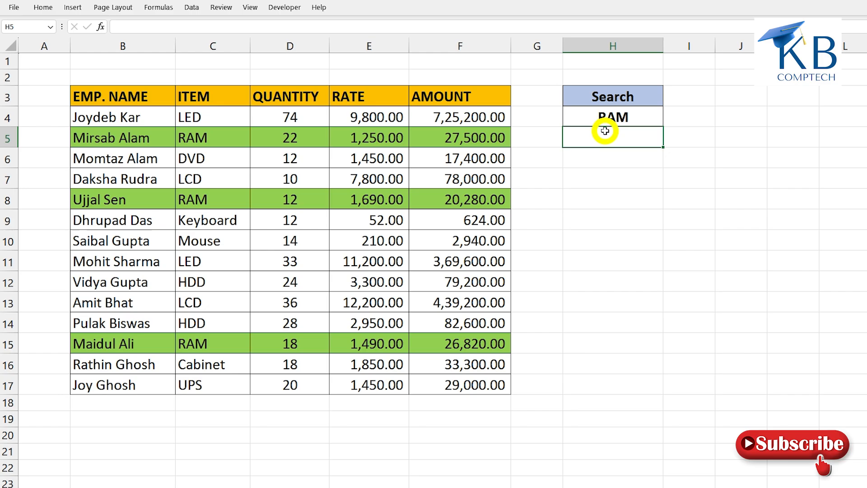
pyautogui.click(613, 122)
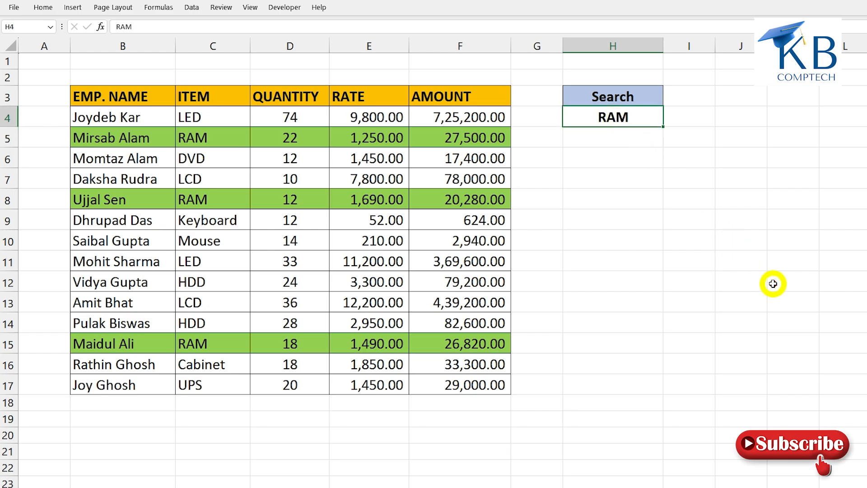
pyautogui.press('Return')
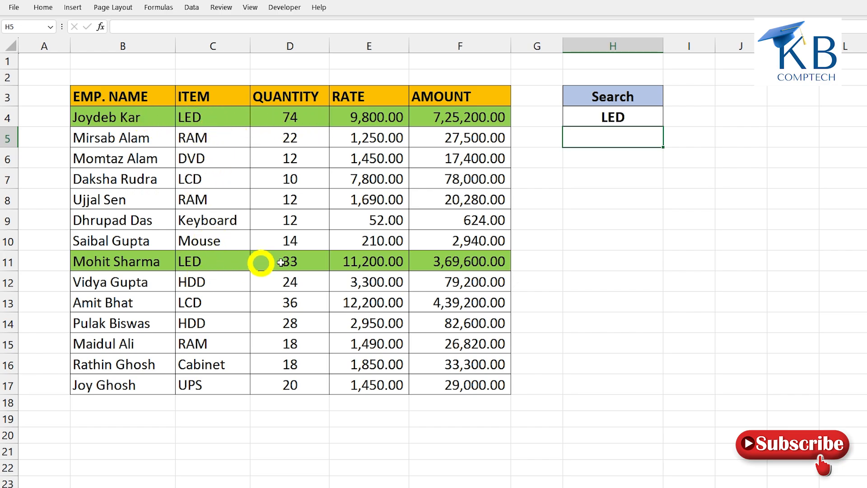
pyautogui.click(622, 117)
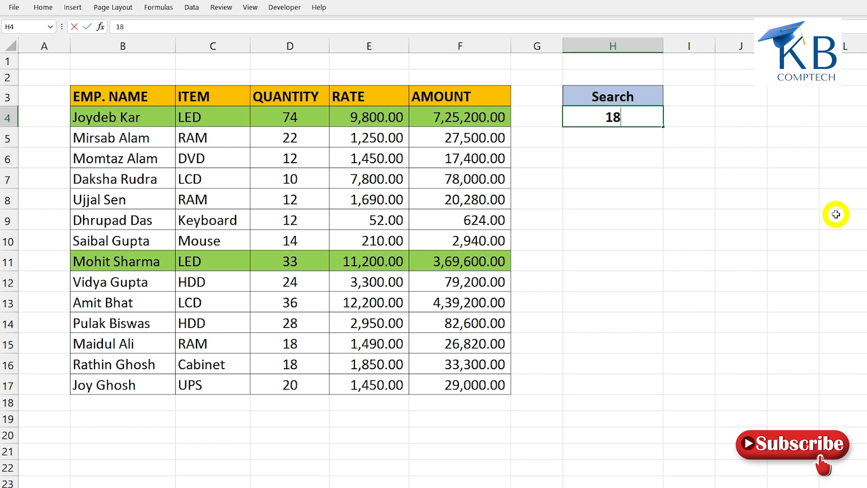
pyautogui.press('Return')
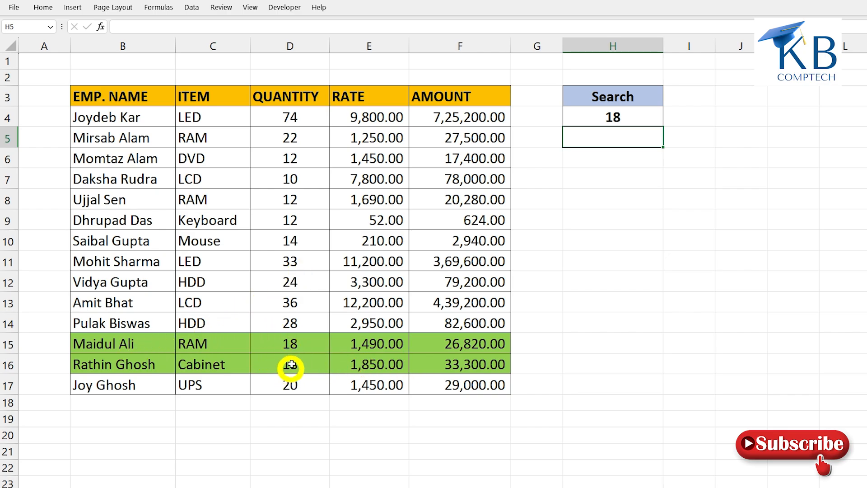
# Set the search term in H4 to the surname of the employee in row 5
pyautogui.click(613, 116)
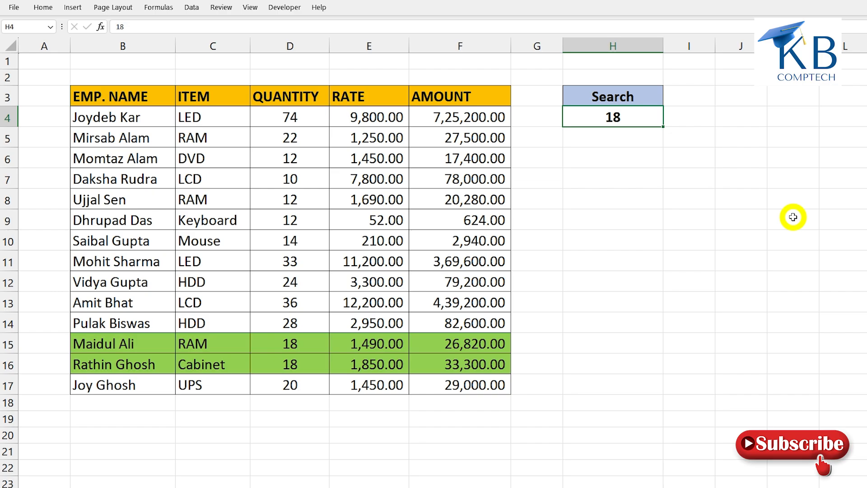
pyautogui.write('Alam')
pyautogui.press('Return')
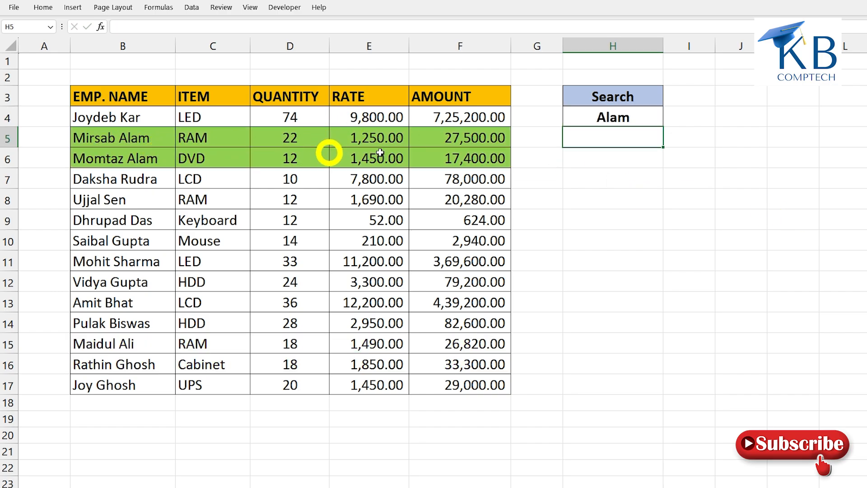